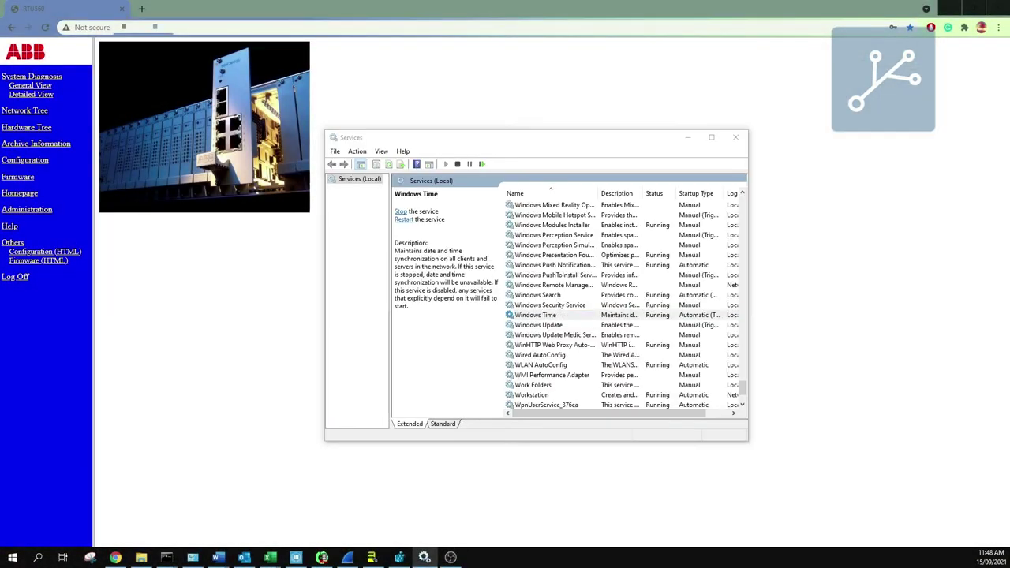
Step: Arrange Registry Editor beside the Services list
key(alt+Tab)
drag(406, 118, 707, 136)
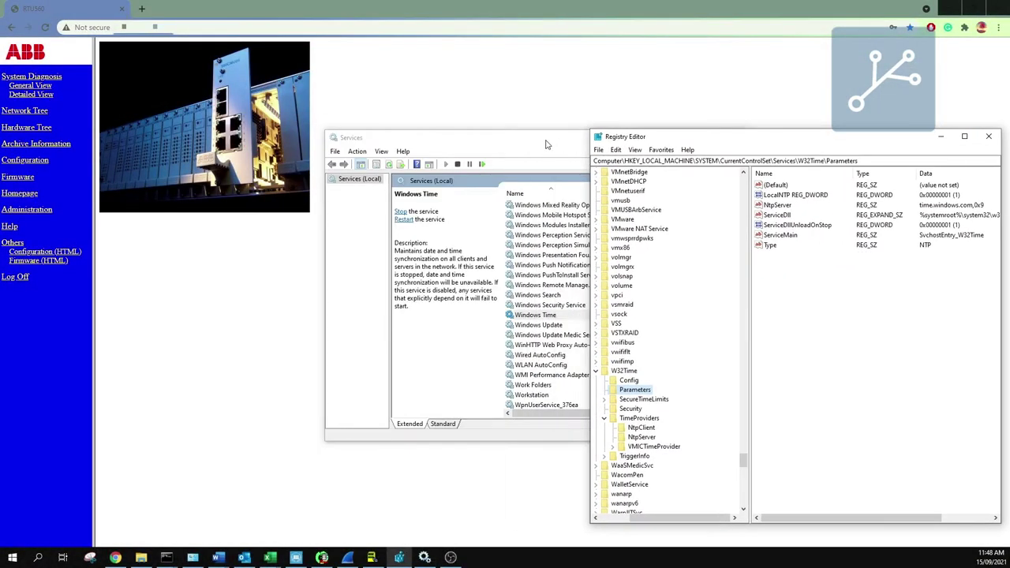
drag(545, 144, 294, 145)
Step: Stop the Windows Time service and nudge Registry Editor up and left
right_click(315, 321)
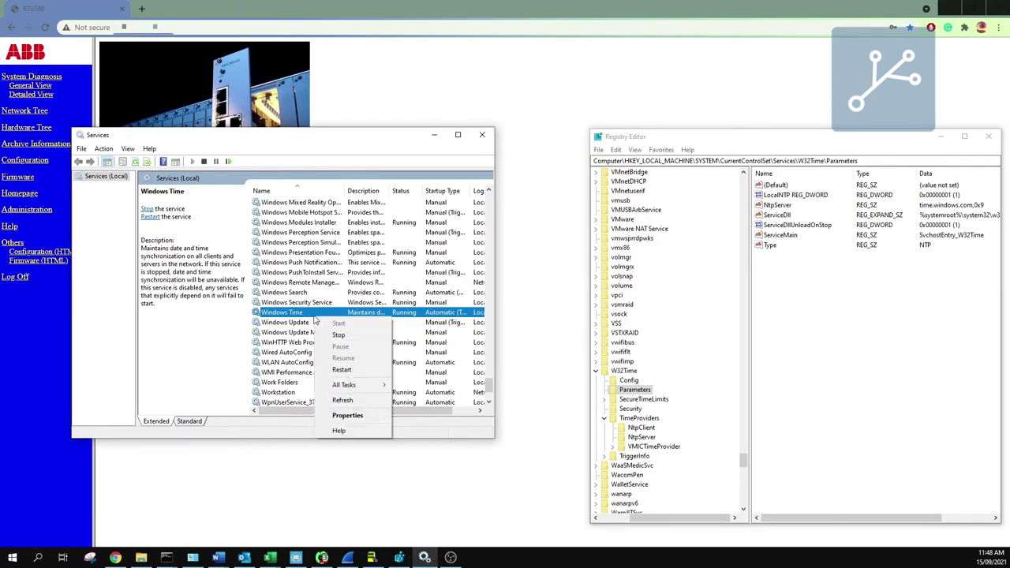
click(337, 335)
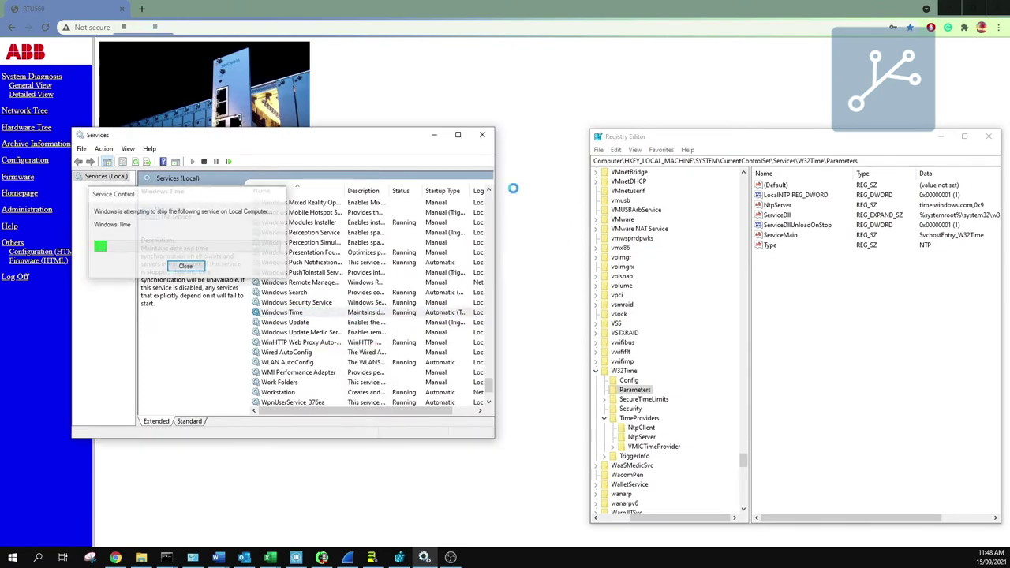
drag(649, 140, 567, 126)
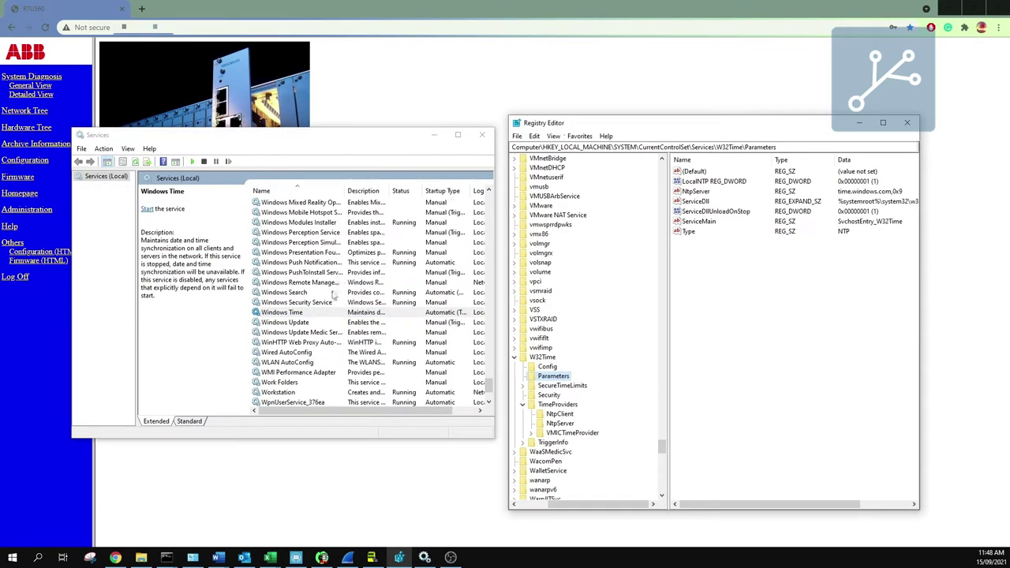
click(543, 368)
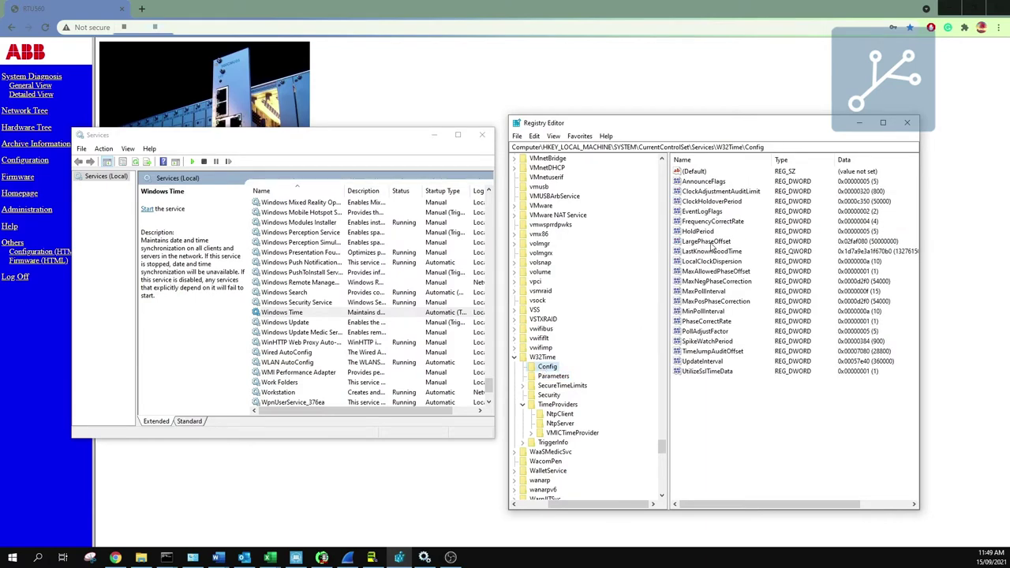
click(568, 375)
click(552, 367)
right_click(707, 183)
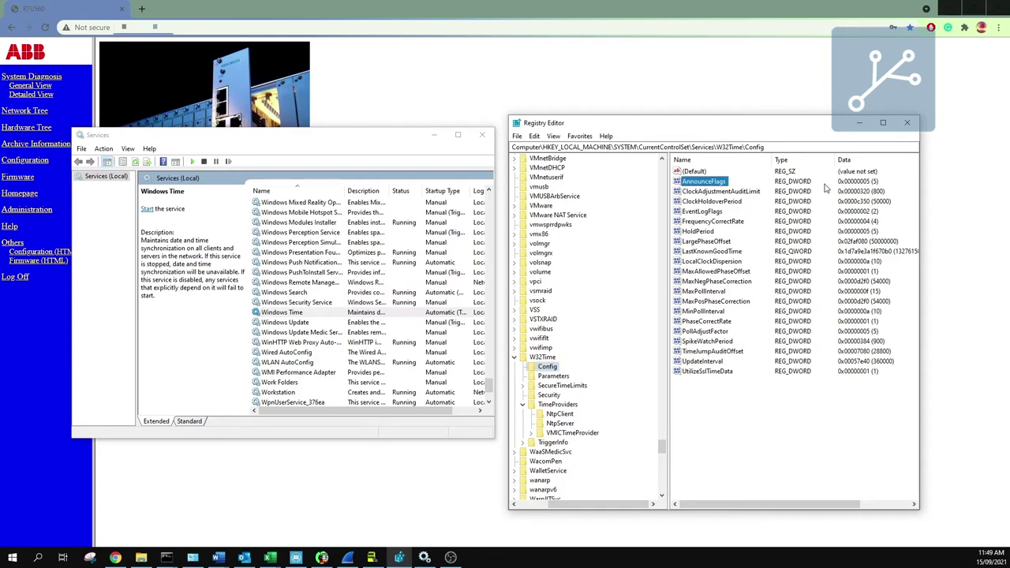
click(724, 190)
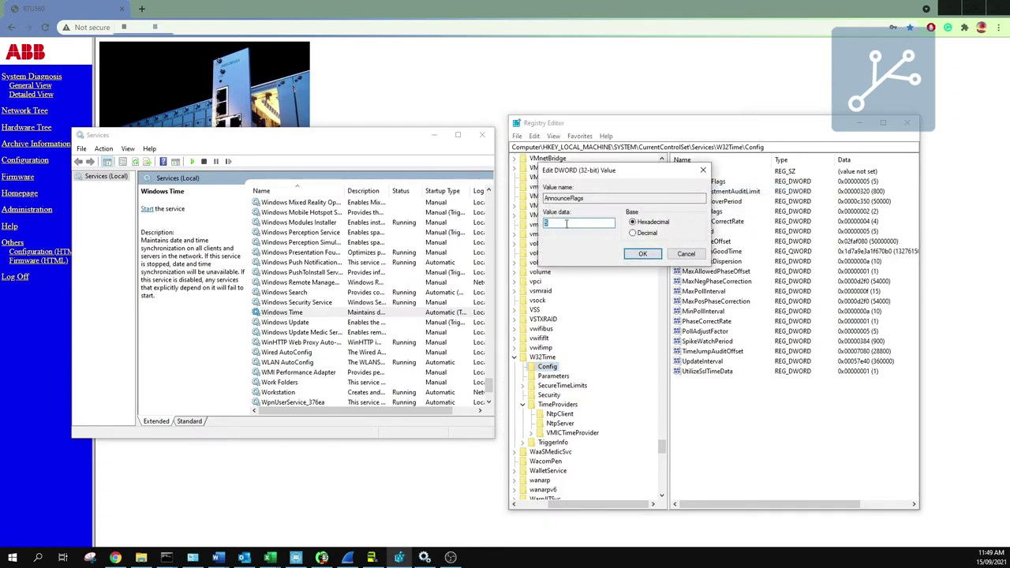
click(657, 253)
click(551, 377)
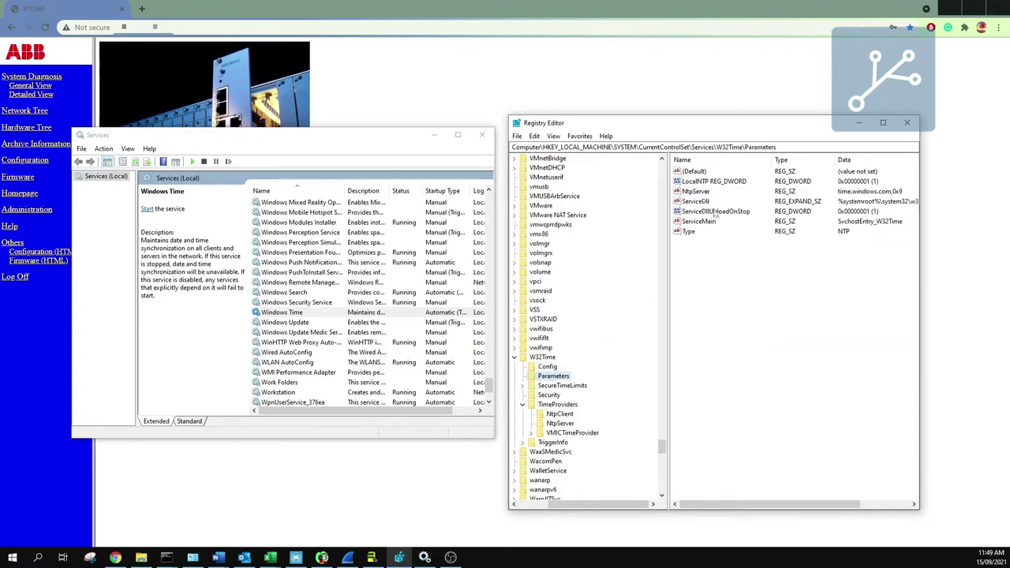
right_click(715, 266)
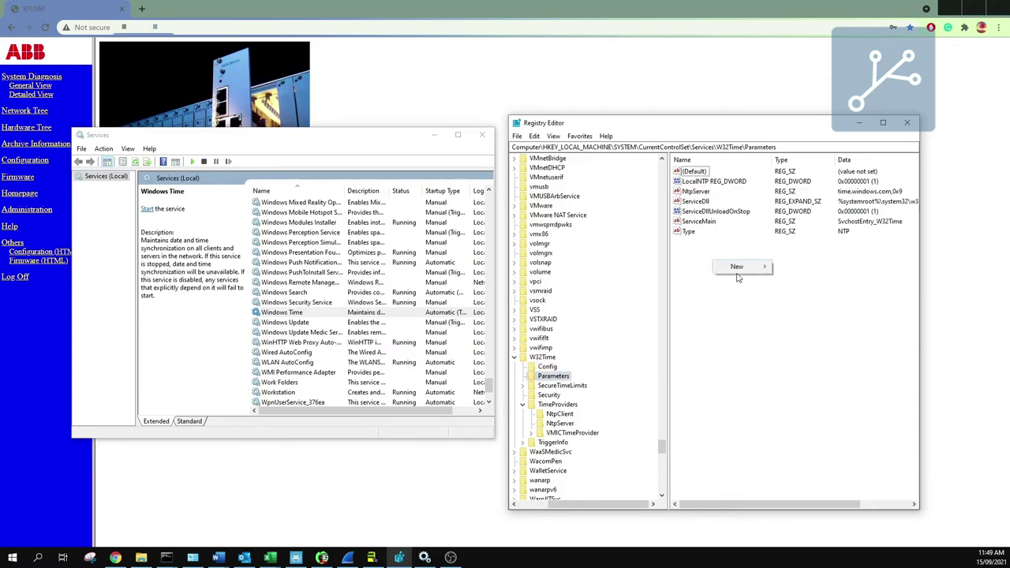
mouse_move(741, 267)
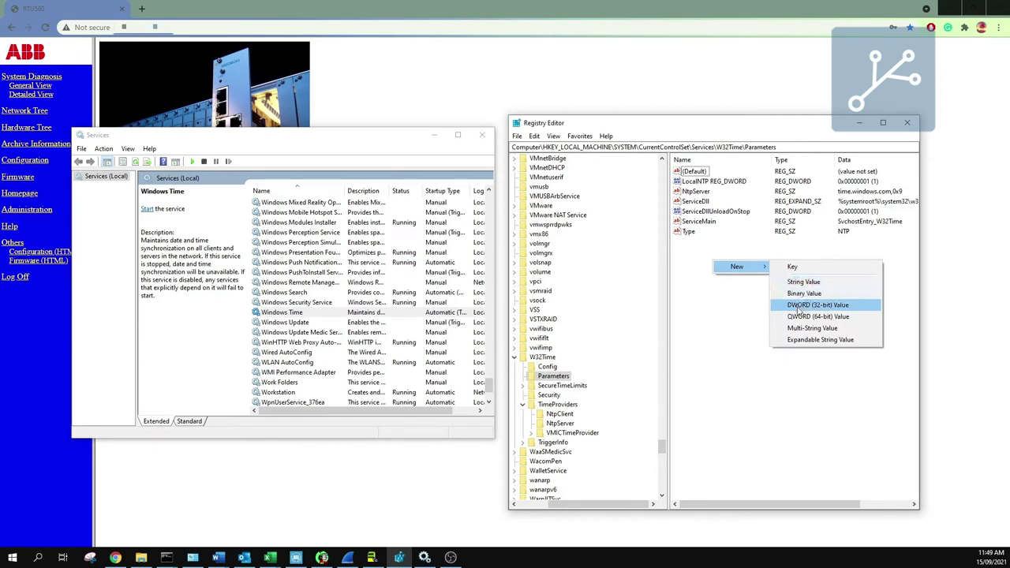
click(713, 298)
click(694, 182)
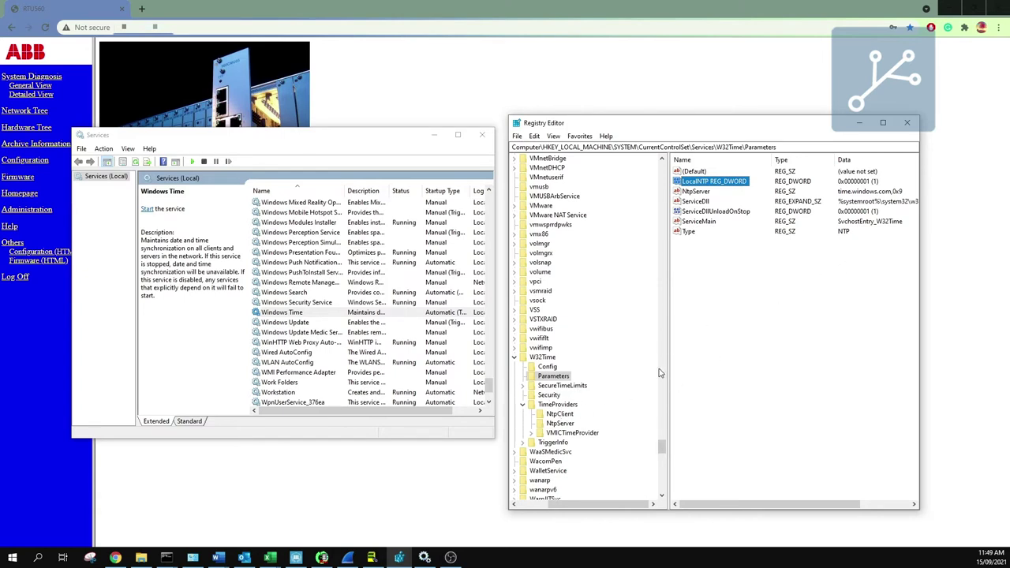
click(851, 183)
click(715, 187)
Step: Edit the NtpServer provider's Enabled value and confirm it stays at 1
click(559, 424)
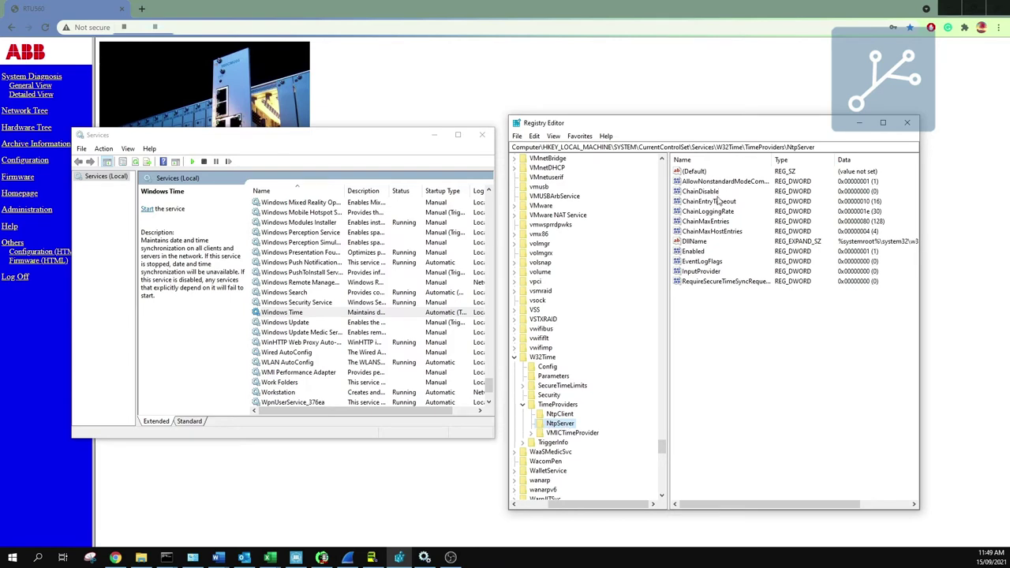
click(703, 256)
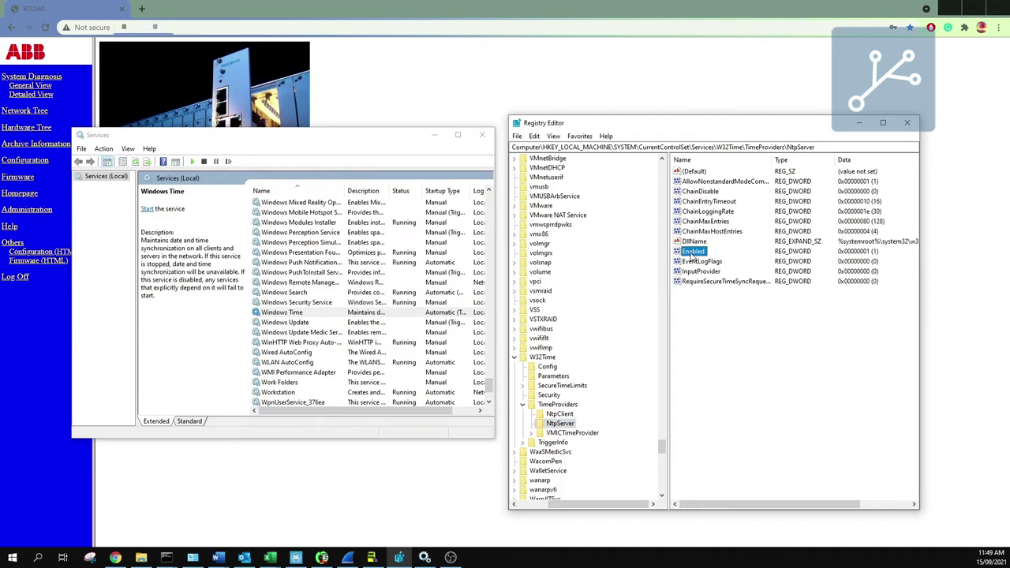
right_click(692, 255)
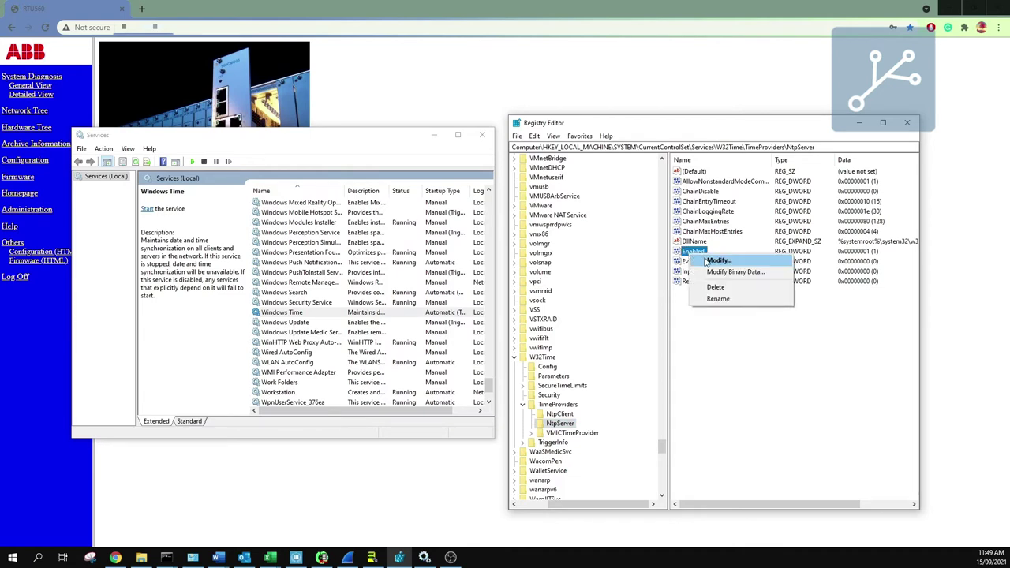
click(706, 260)
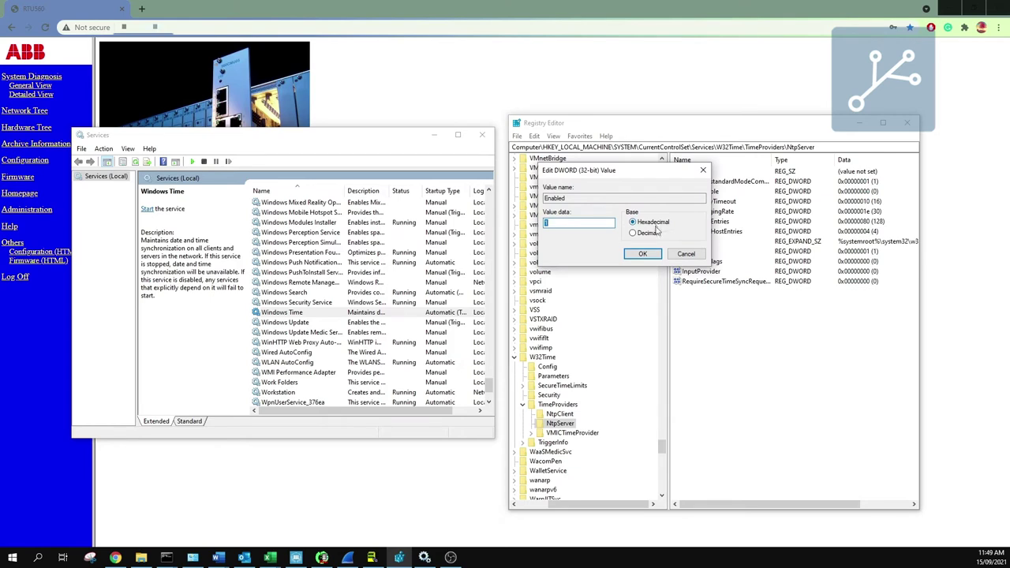
click(655, 254)
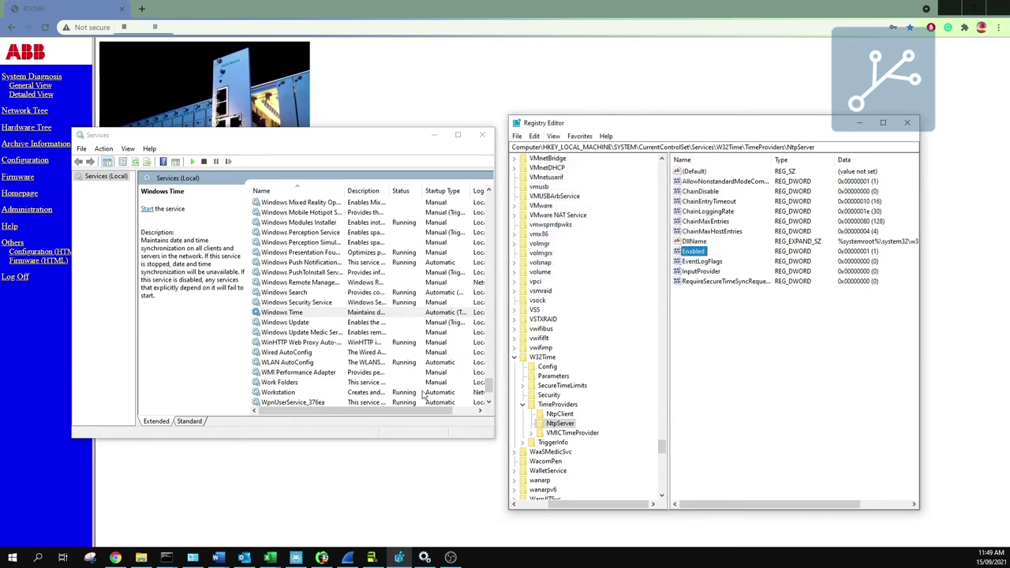
Step: Start the Windows Time service again
right_click(294, 314)
click(316, 321)
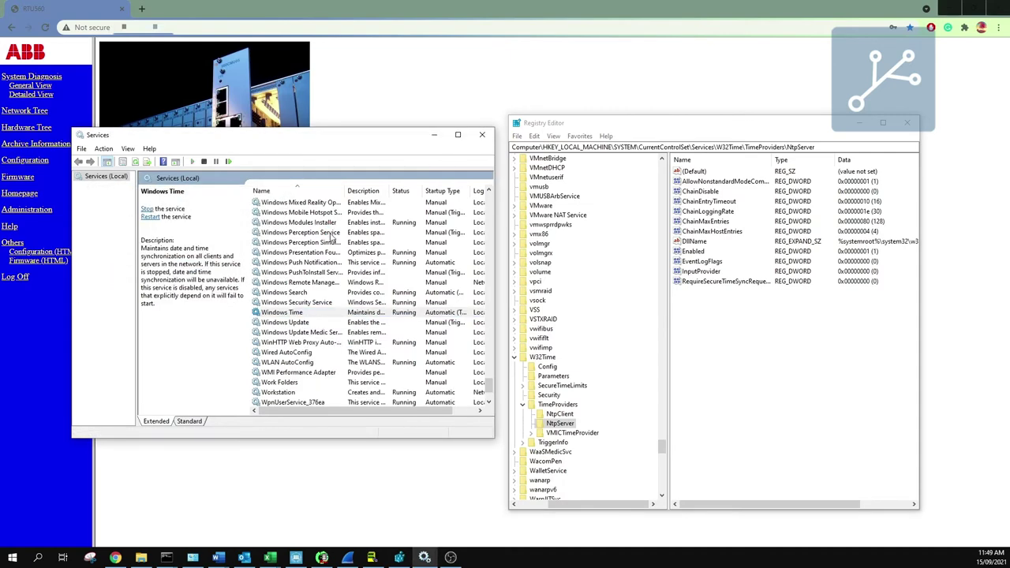
click(400, 320)
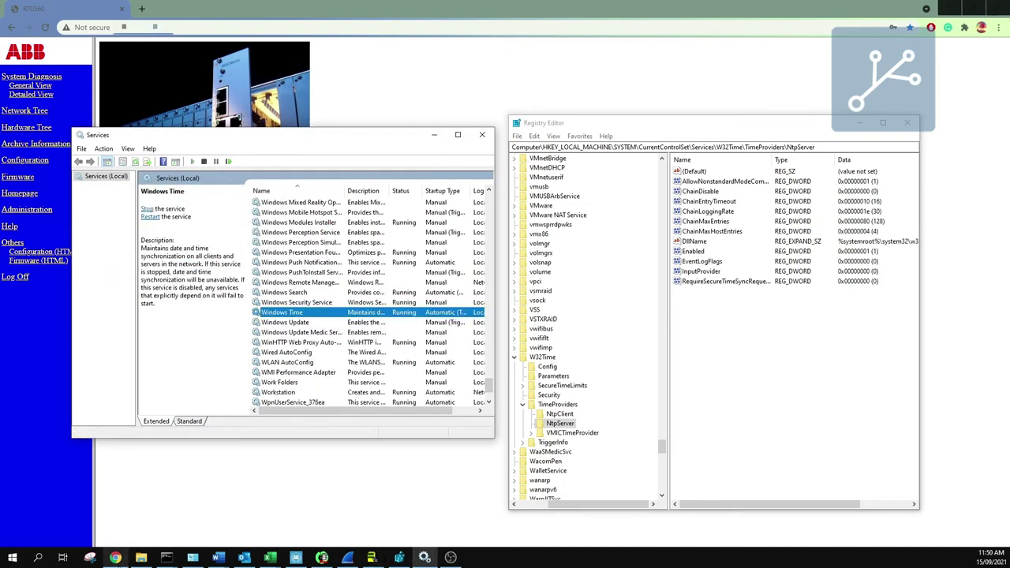
Step: Rerun w32tm /query /configuration and highlight the NtpServer 'Enabled: 1' line
mouse_move(167, 557)
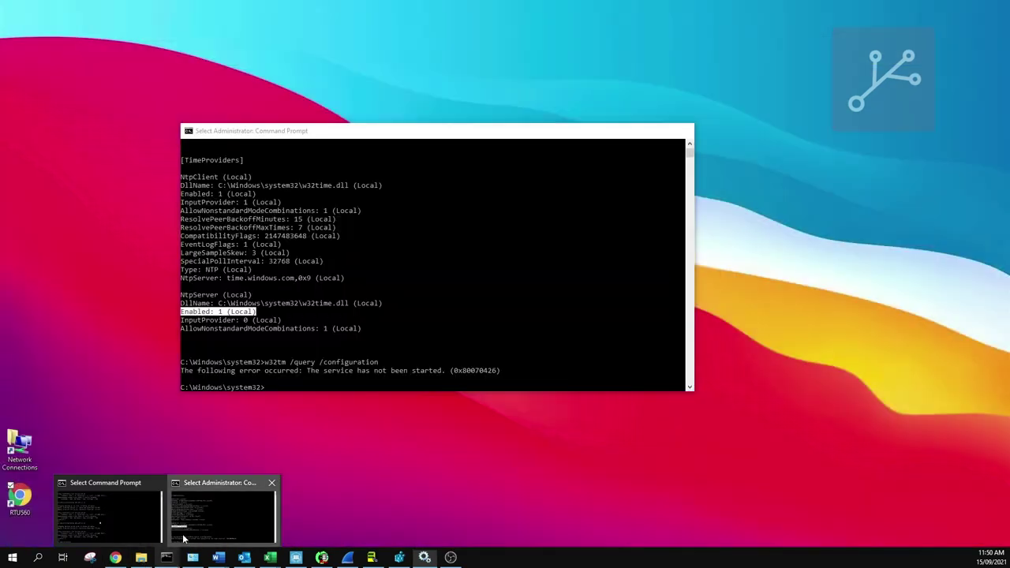
click(221, 517)
scroll(261, 320, down, 5)
scroll(261, 320, up, 1)
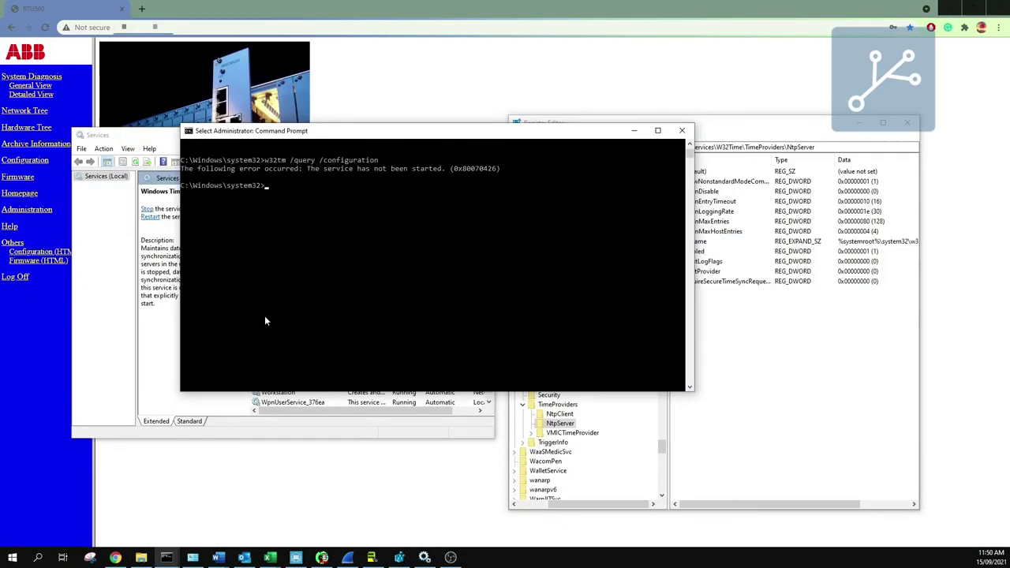
key(Up)
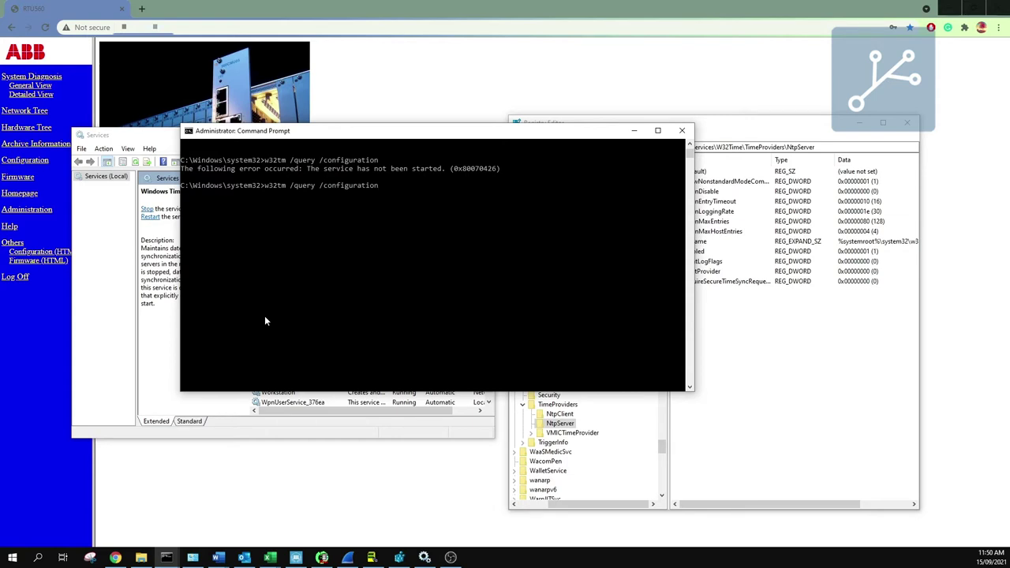
key(Return)
drag(263, 337, 179, 338)
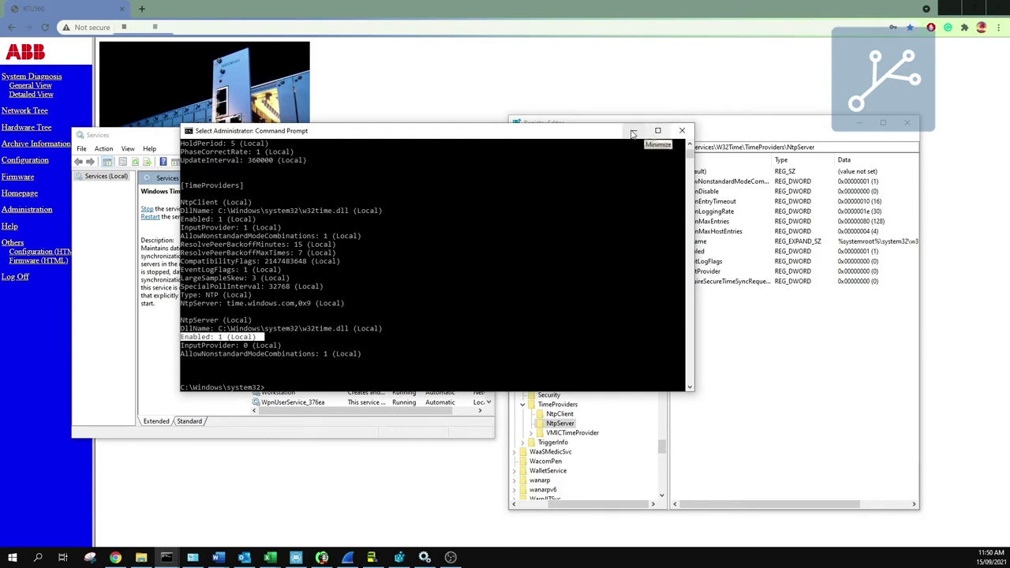
Step: Close Command Prompt, then move Services up and make its list taller
click(682, 131)
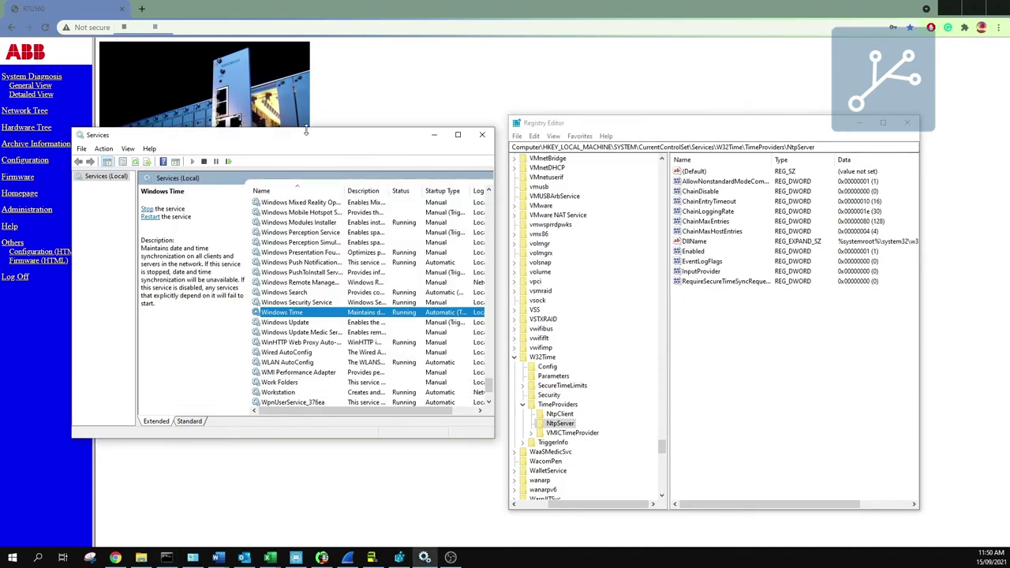
drag(308, 140, 332, 127)
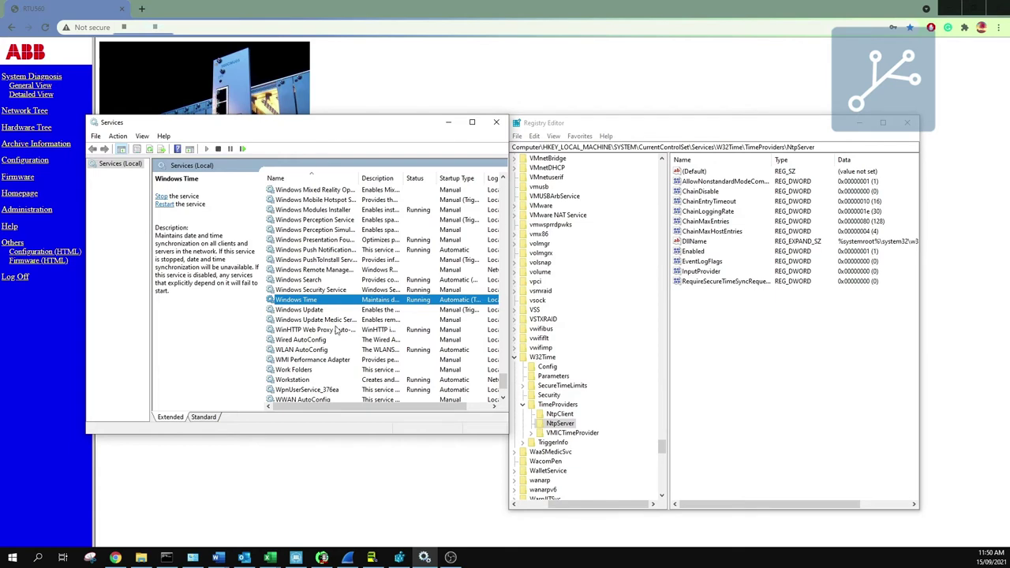
drag(323, 434, 367, 439)
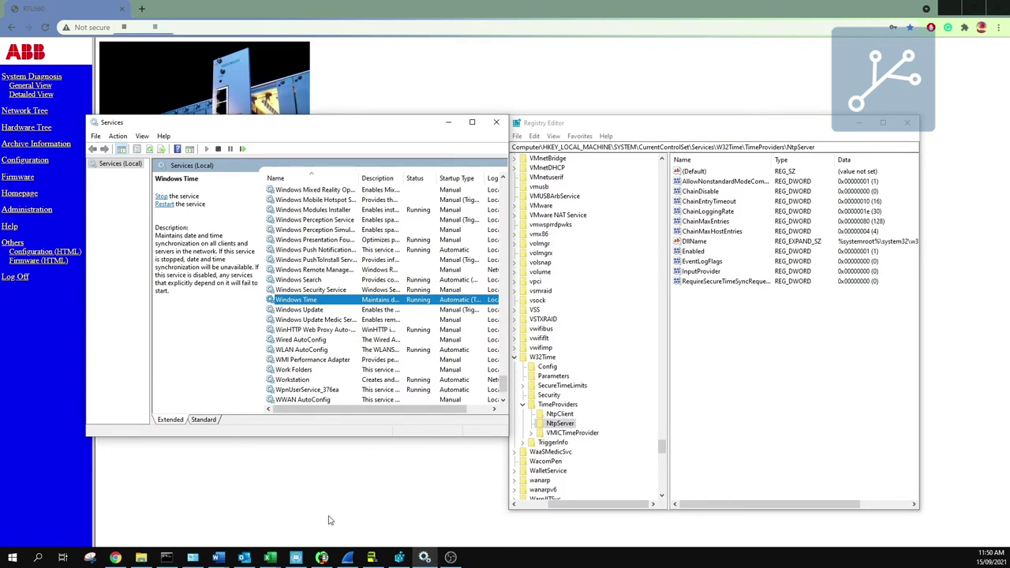
mouse_move(397, 560)
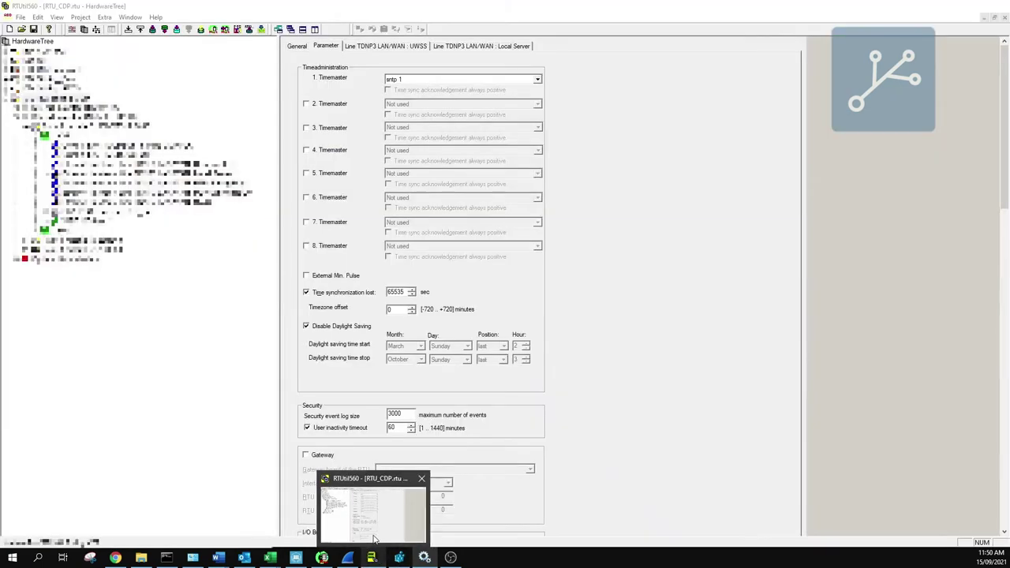
Step: Set the 1. Timemaster to sntp 1, rechecking it in the NetworkTree view
click(374, 540)
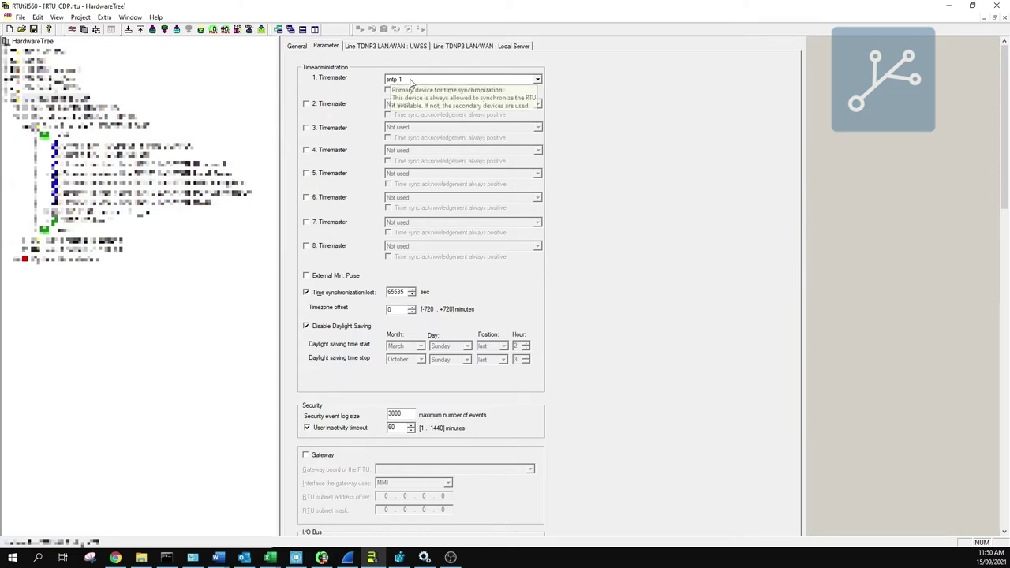
click(410, 81)
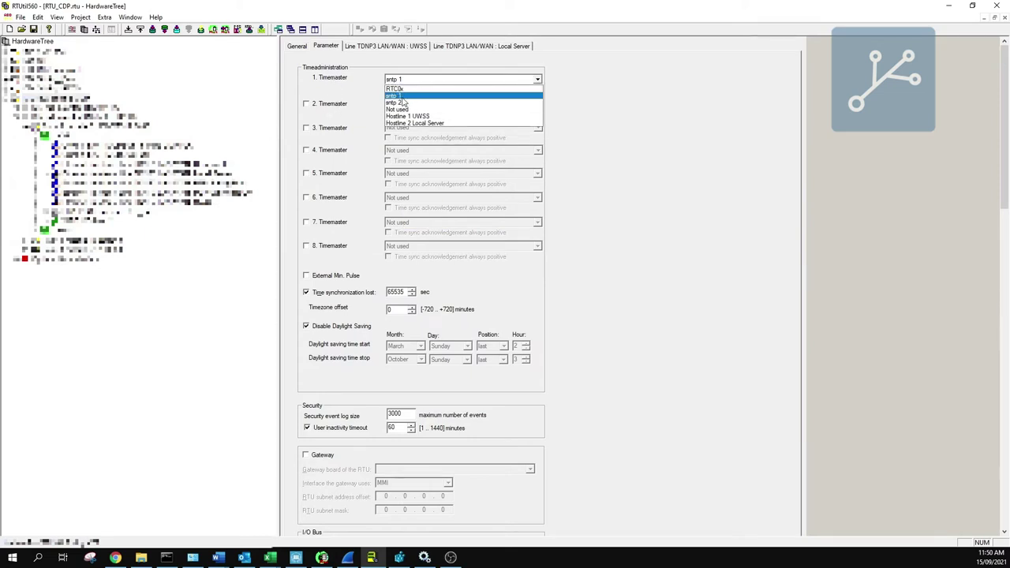
click(401, 97)
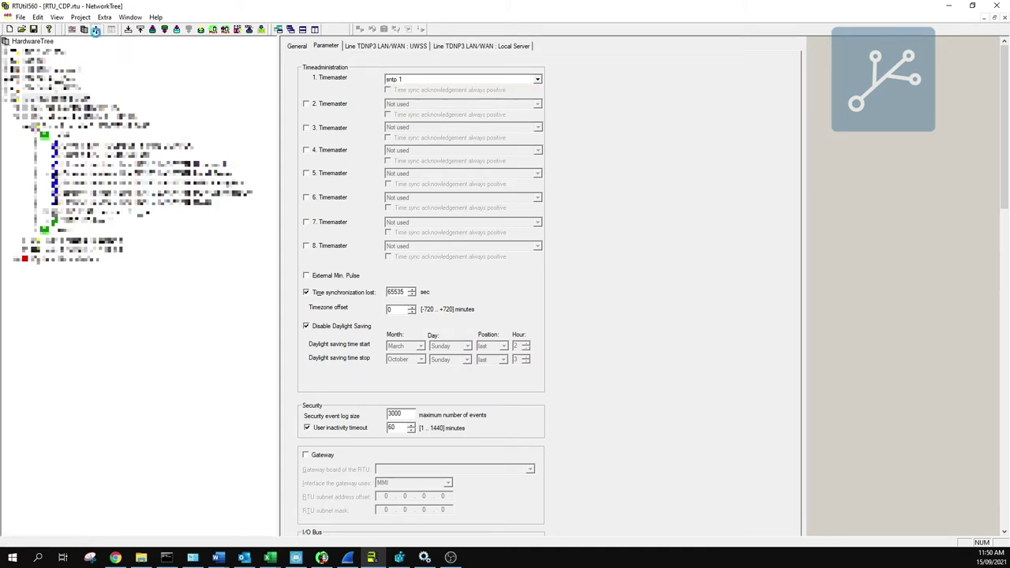
click(97, 29)
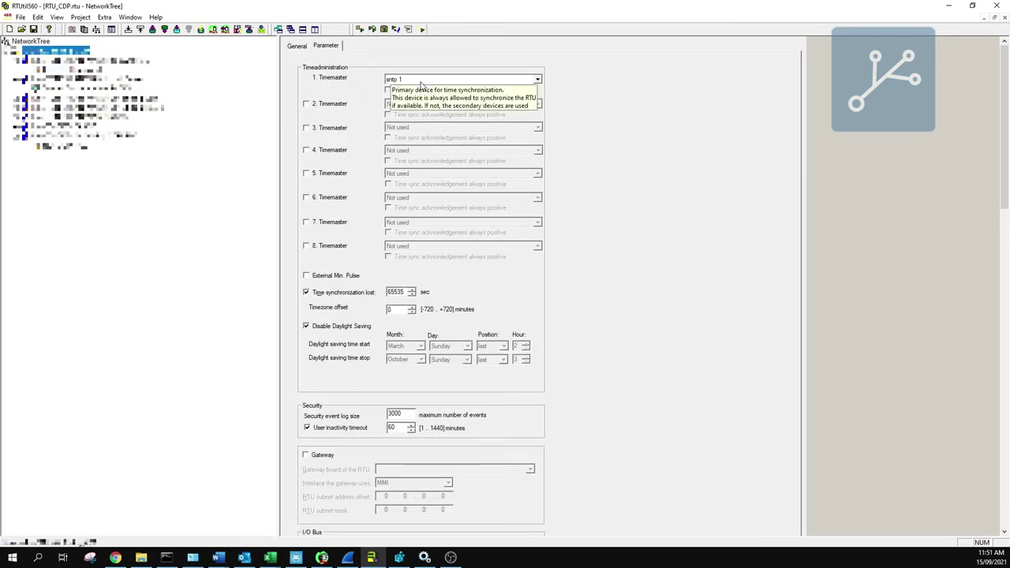
click(421, 80)
click(421, 82)
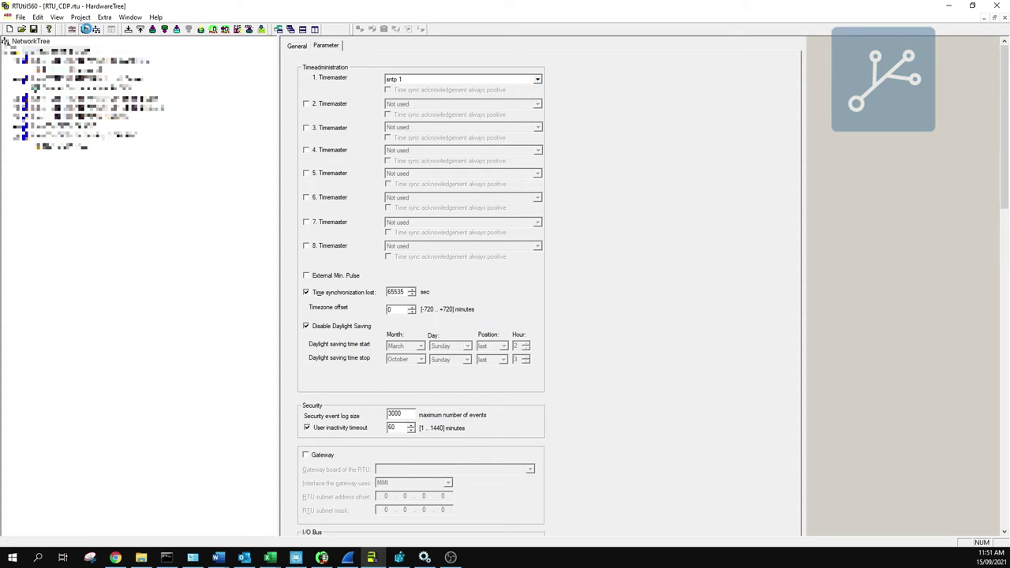
click(94, 30)
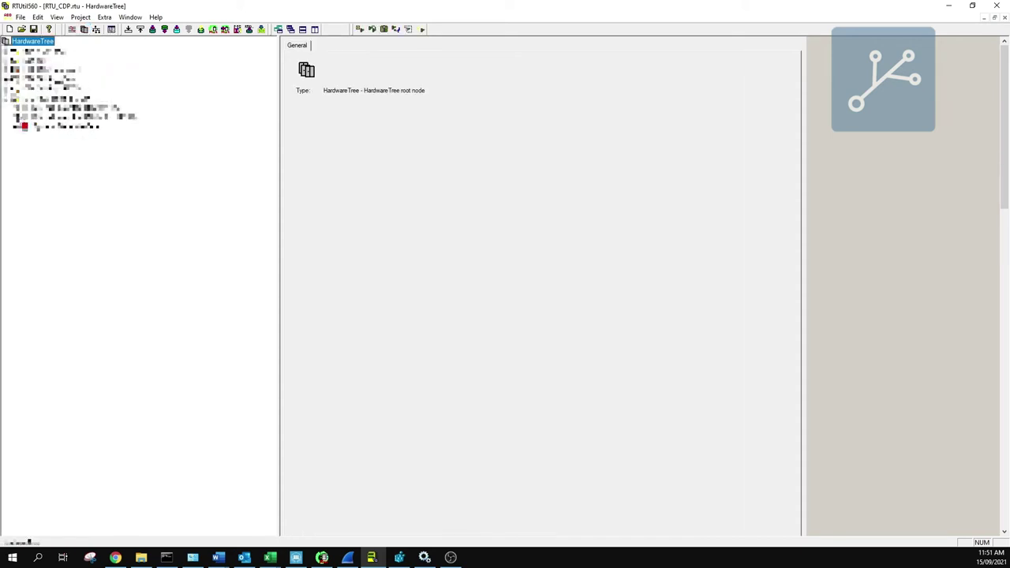
Step: Bring up SNTP Client Configuration from the CMU's Ethernet Interface page, showing server 10.134.12.42
click(62, 136)
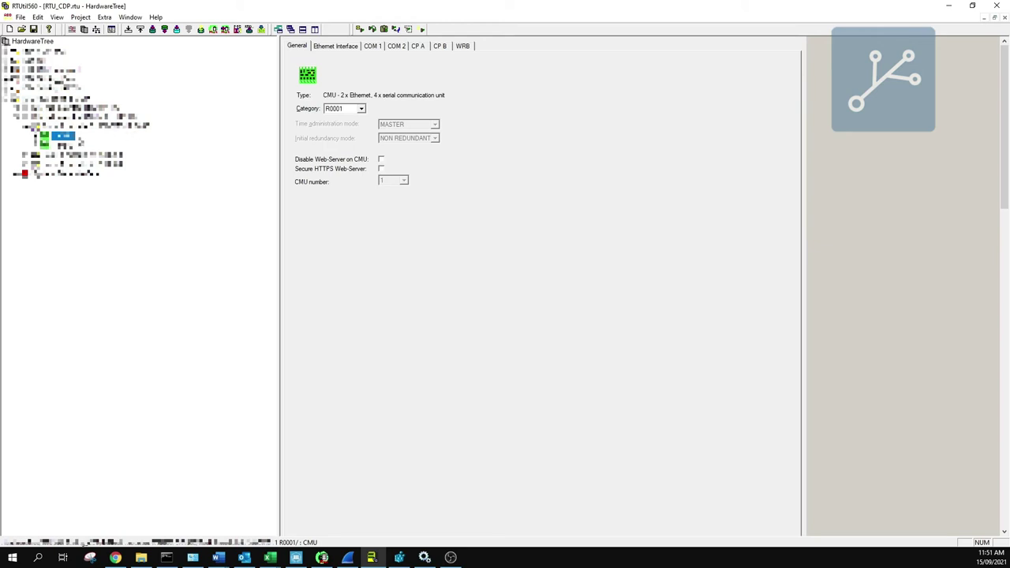
click(329, 47)
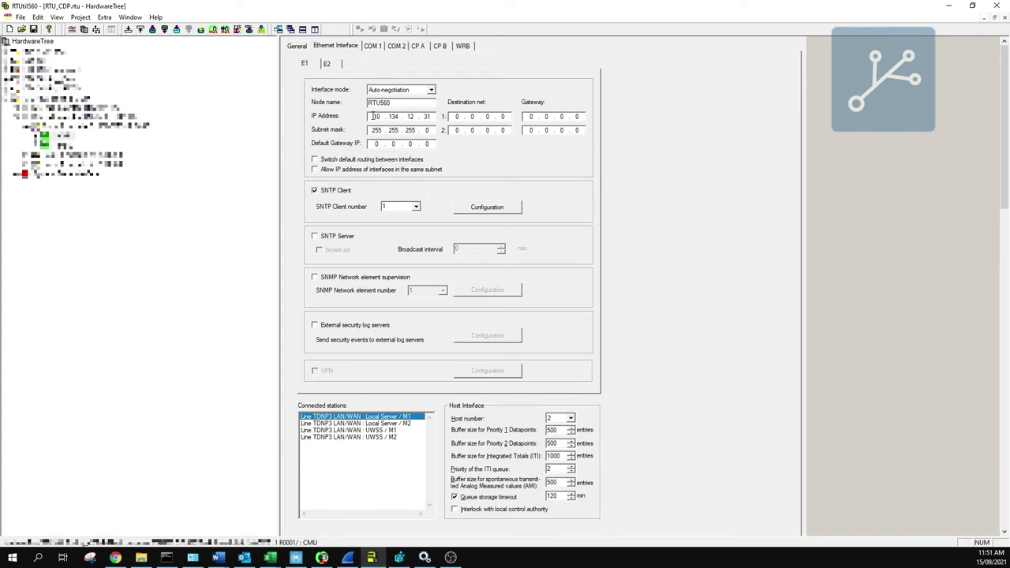
double_click(374, 116)
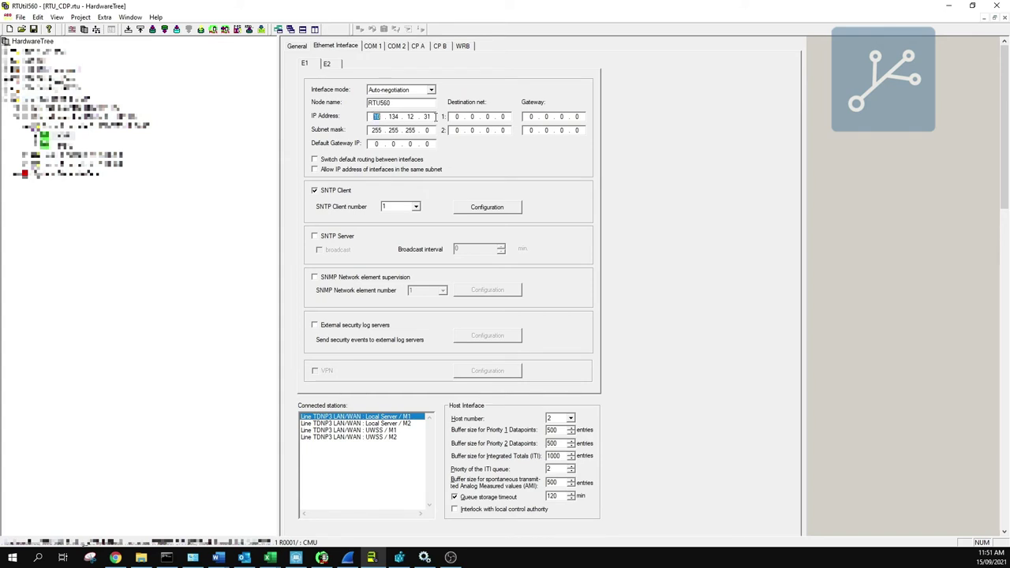
double_click(374, 130)
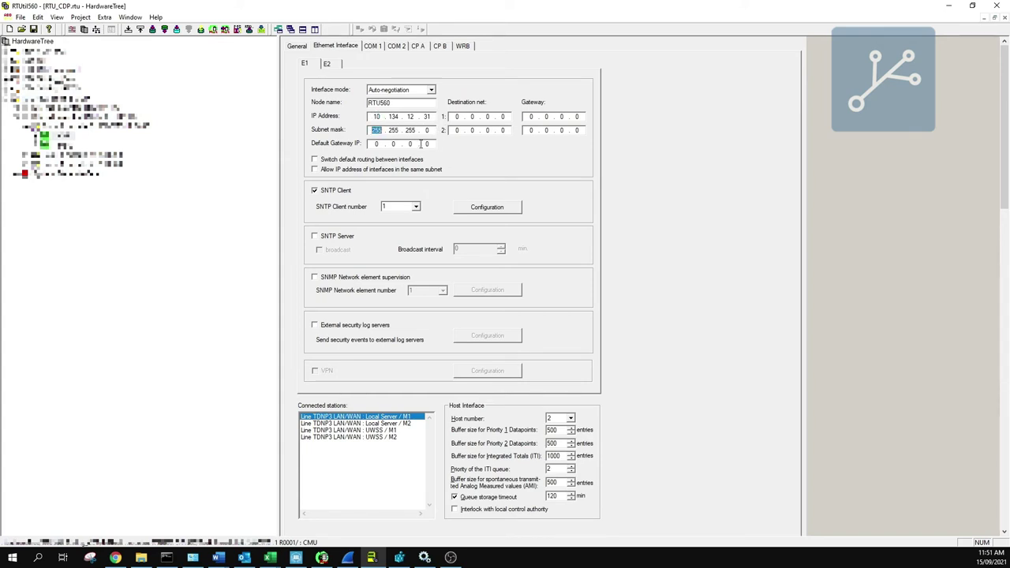
click(497, 209)
Step: Accept SNTP server 1 as 10.134.12.42 and switch to the RTU560 web page
drag(401, 150, 628, 135)
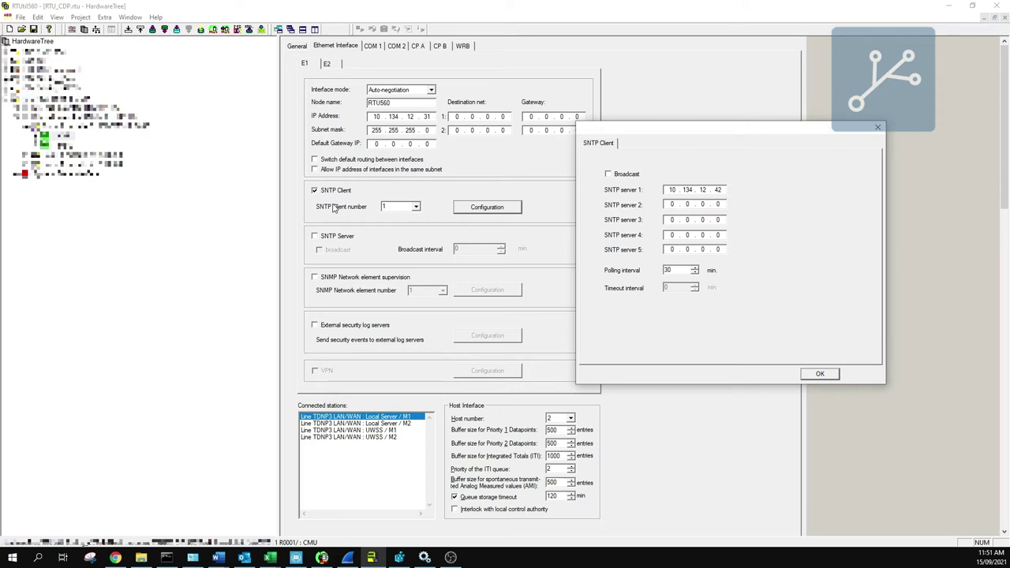
drag(628, 133, 655, 138)
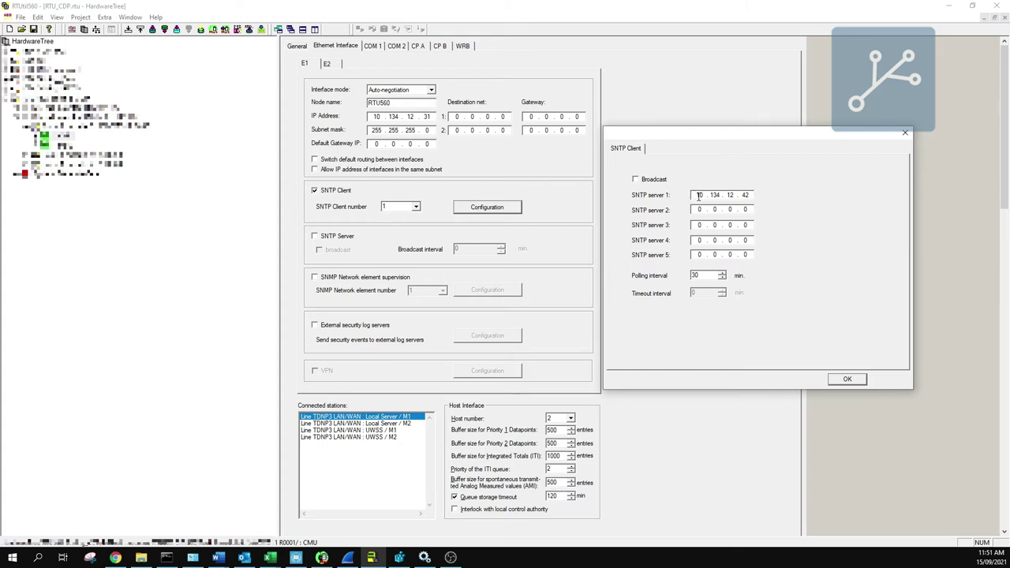
click(750, 195)
click(721, 195)
click(849, 380)
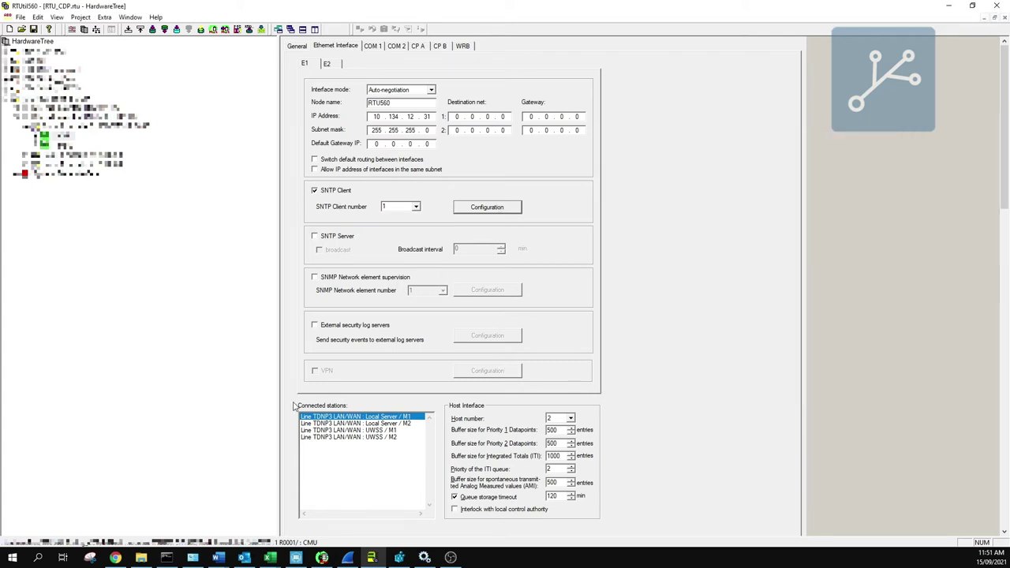
mouse_move(116, 559)
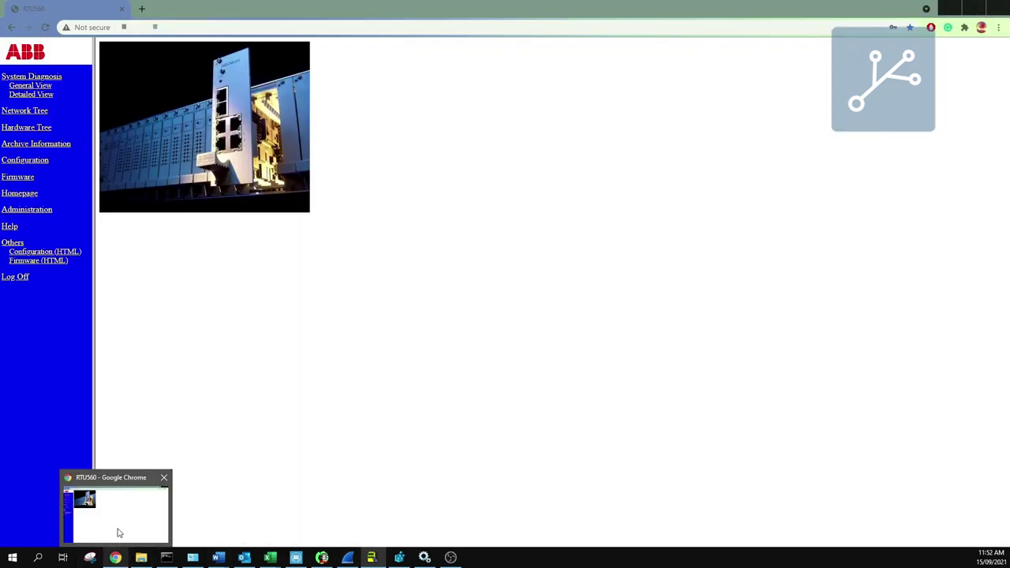
Step: Show the RTU node's System Signalling and highlight 'SNTP Client 1 synchronized' and 'RTU synchronized'
click(26, 129)
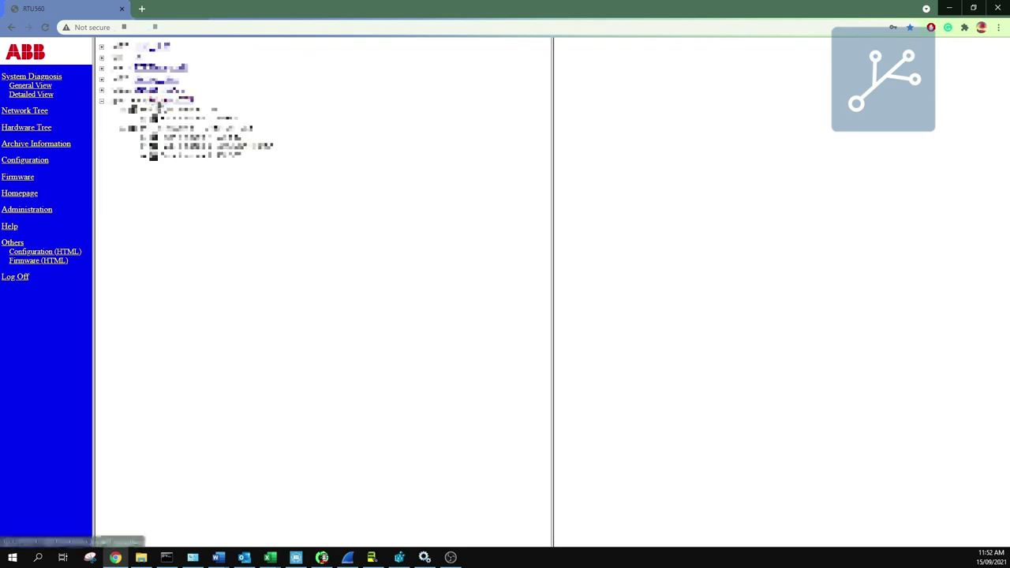
click(158, 108)
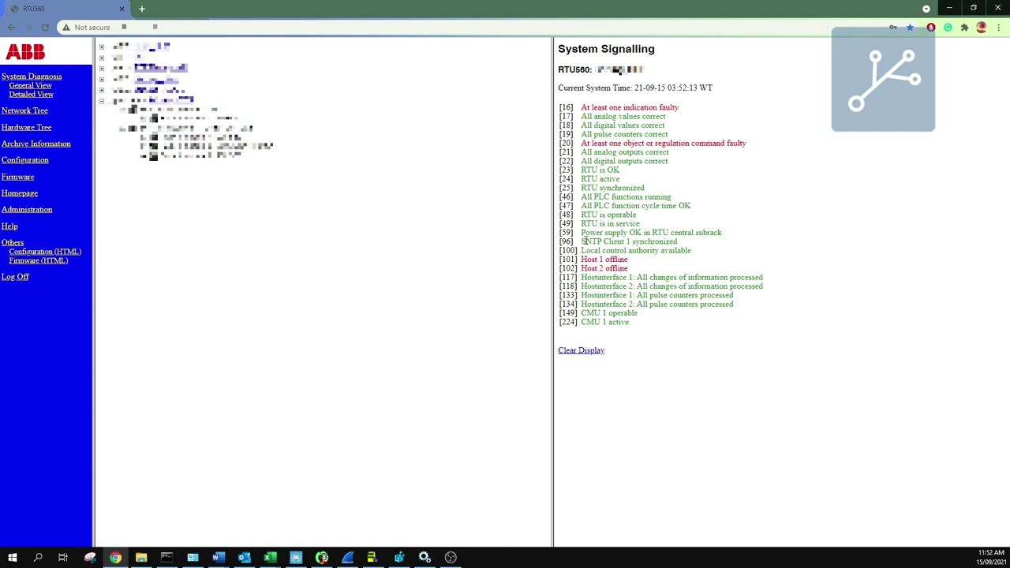
drag(583, 241, 692, 246)
drag(584, 241, 716, 247)
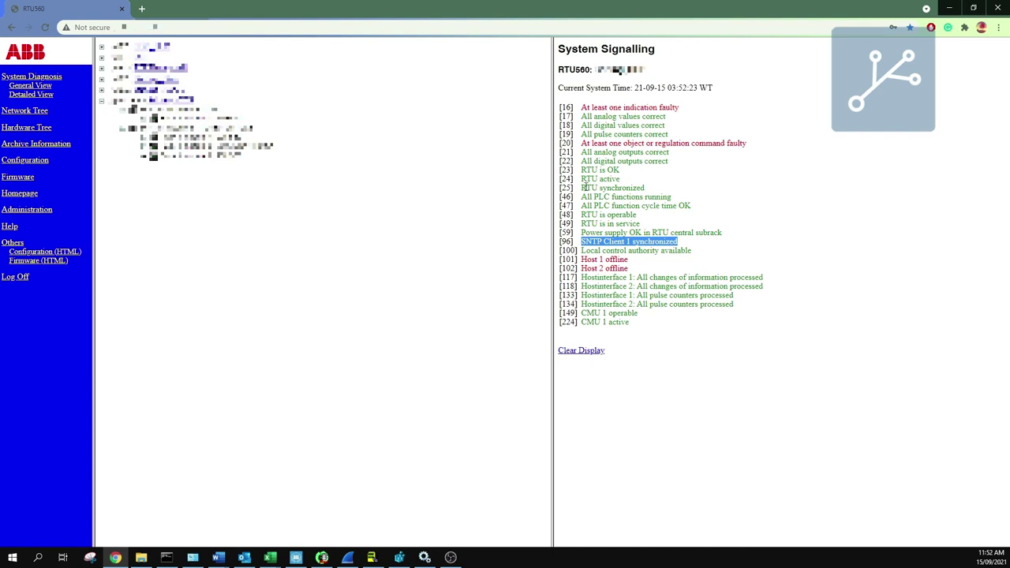
drag(584, 187, 675, 192)
click(651, 190)
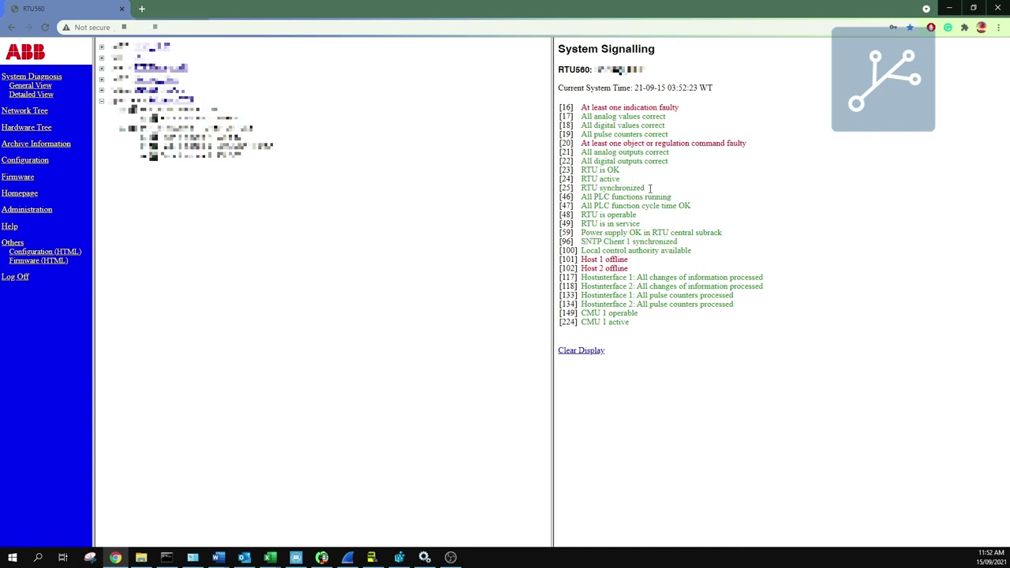
drag(560, 197, 584, 197)
drag(647, 190, 578, 190)
Step: Recheck RTUtil560's SNTP client settings, then switch to the DNP3TestingV2 project in ControlEdge Builder
click(375, 558)
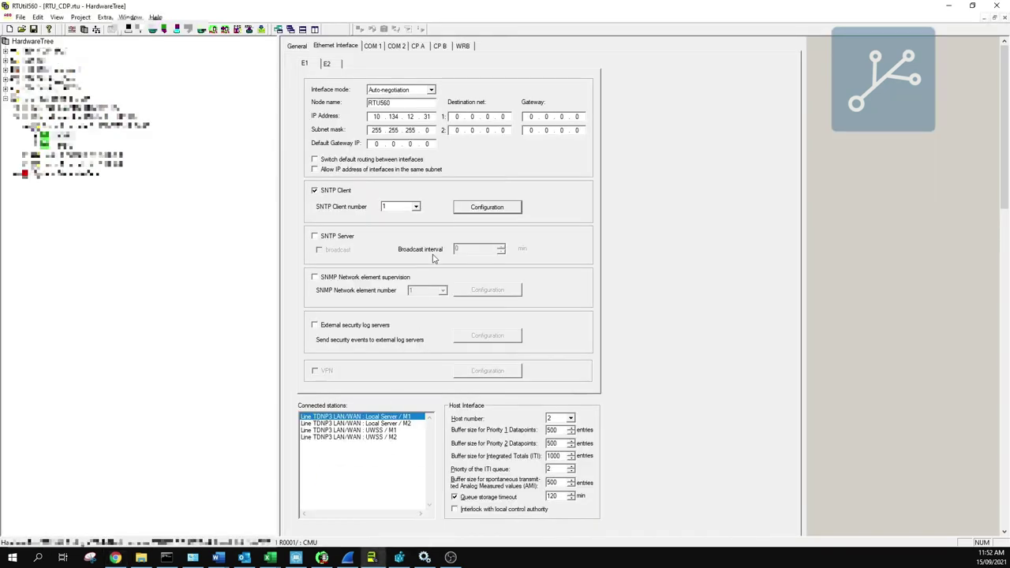
click(468, 210)
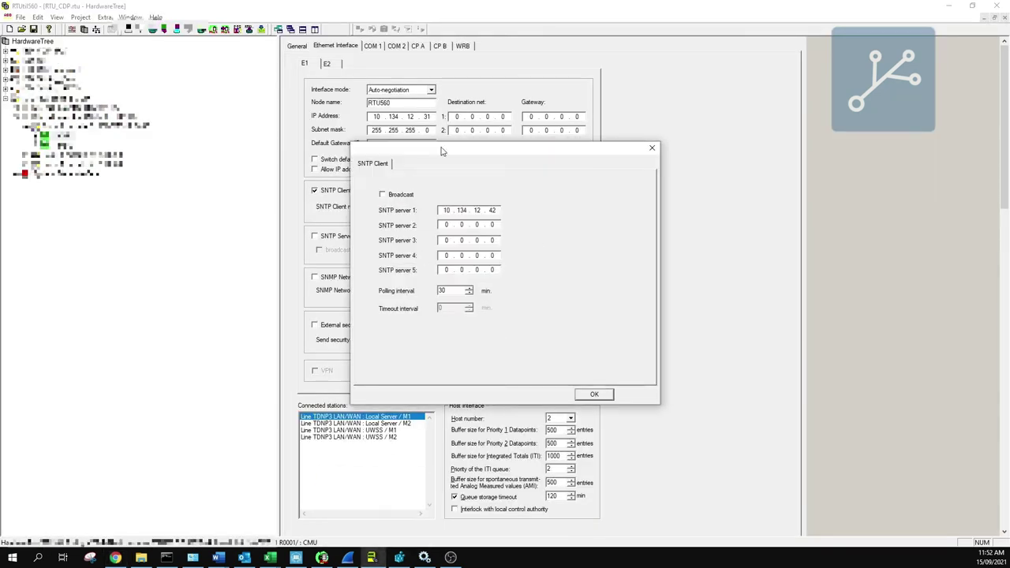
drag(441, 150, 649, 166)
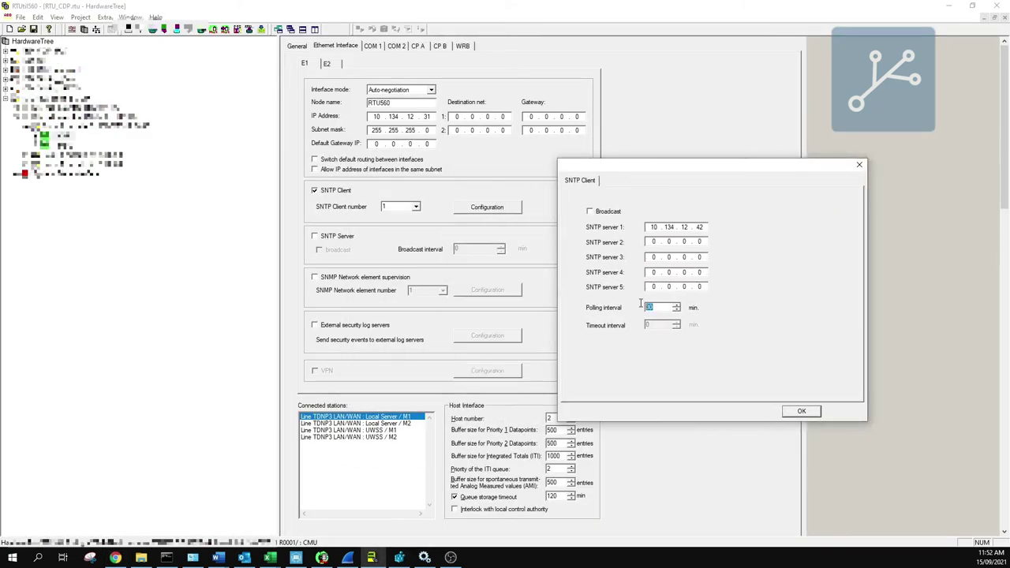
click(817, 413)
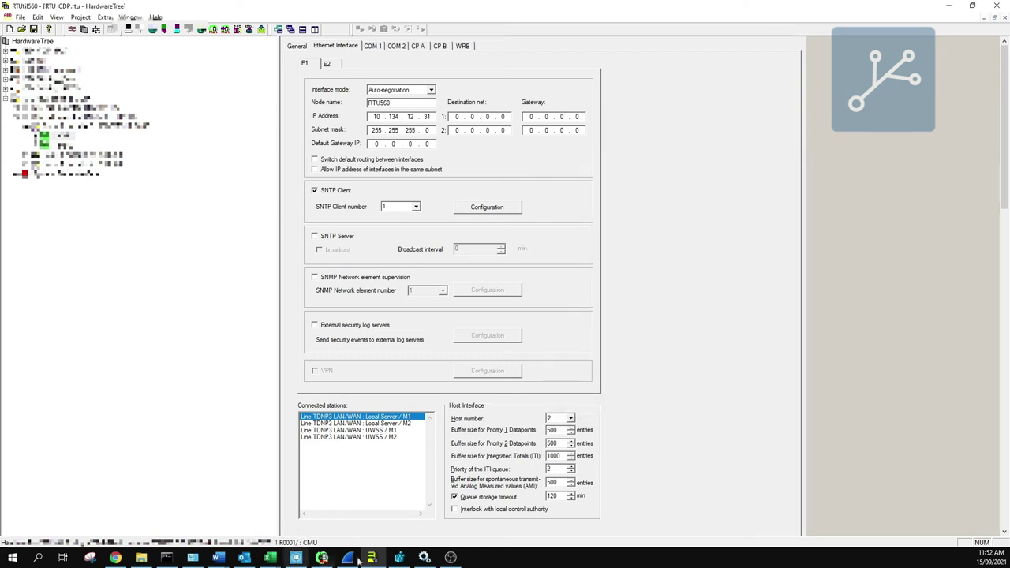
mouse_move(293, 559)
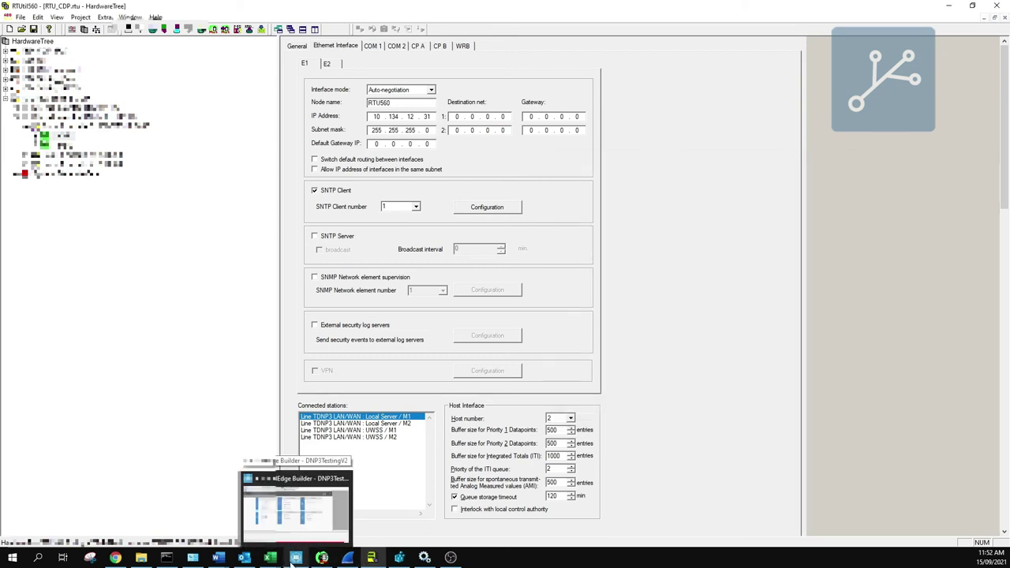
click(295, 513)
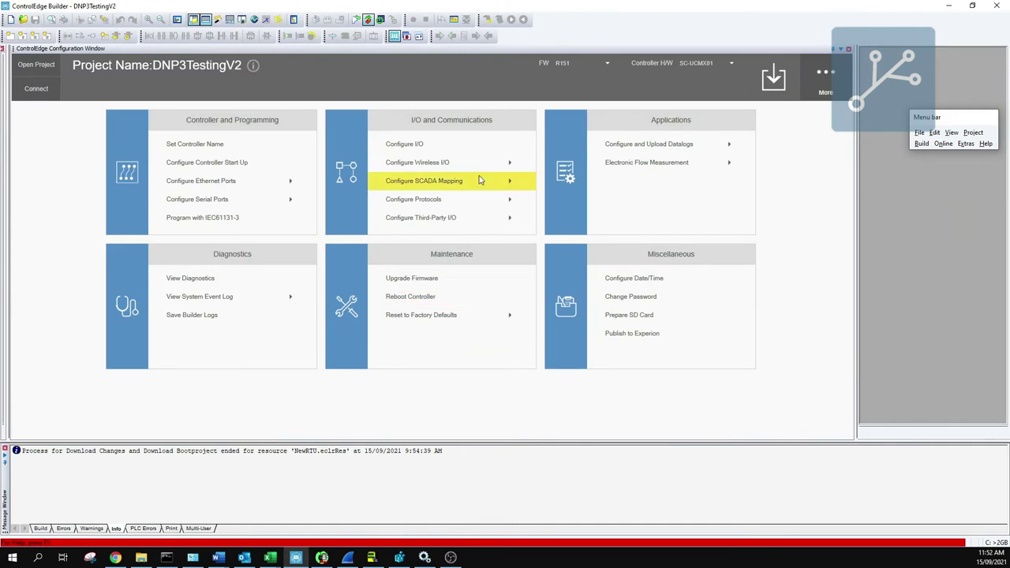
click(646, 283)
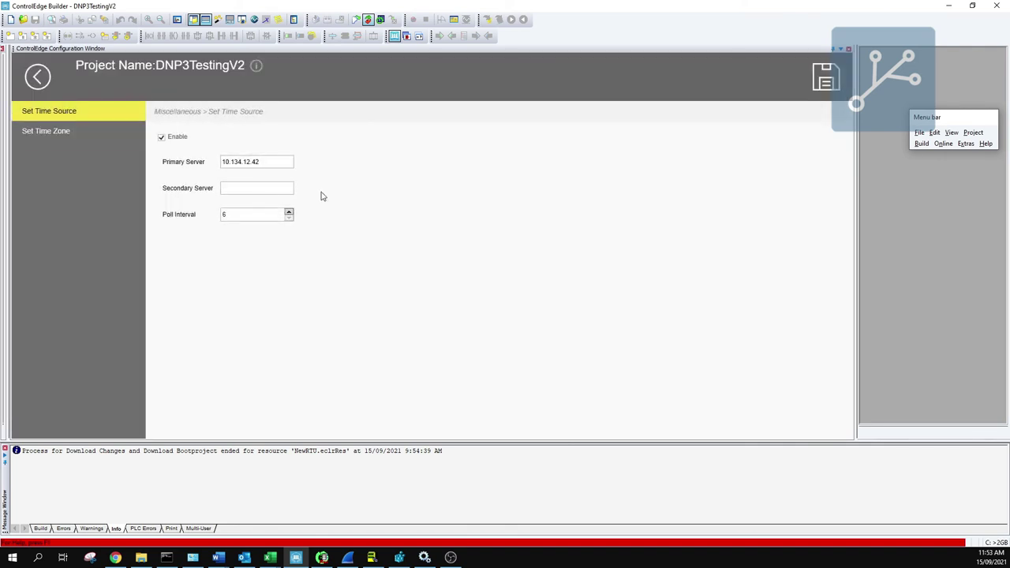
drag(270, 162, 178, 164)
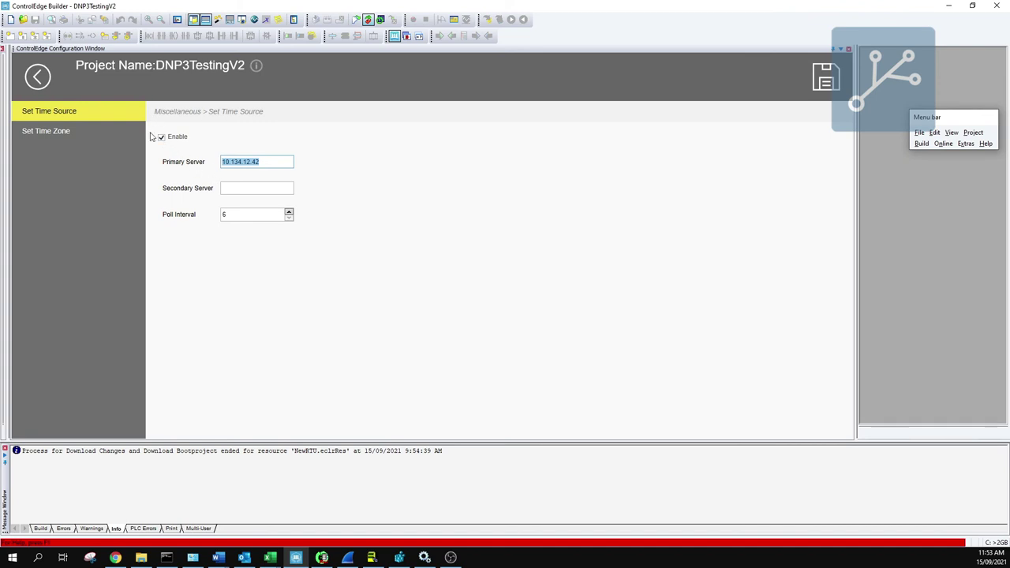
click(37, 76)
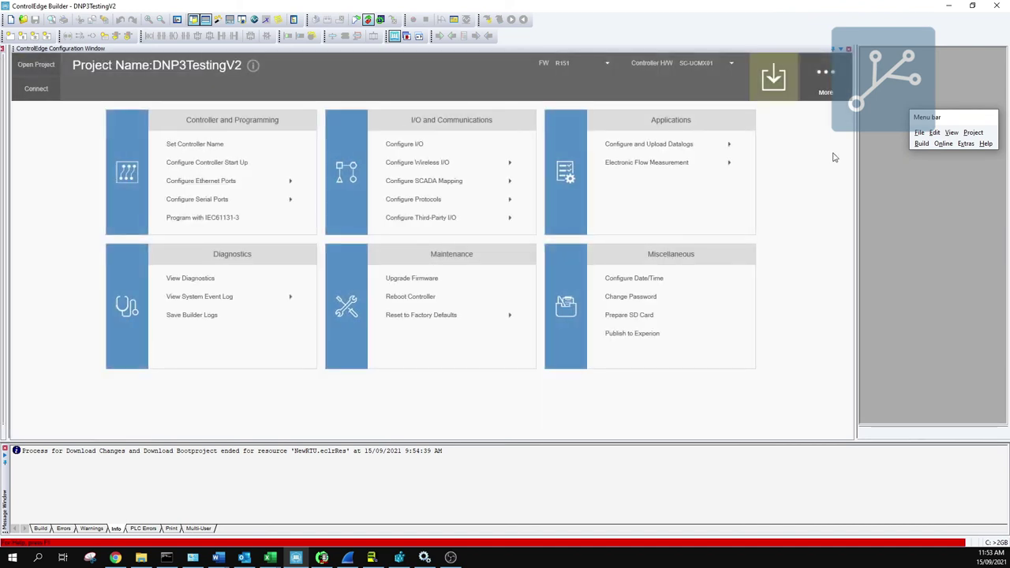
click(206, 279)
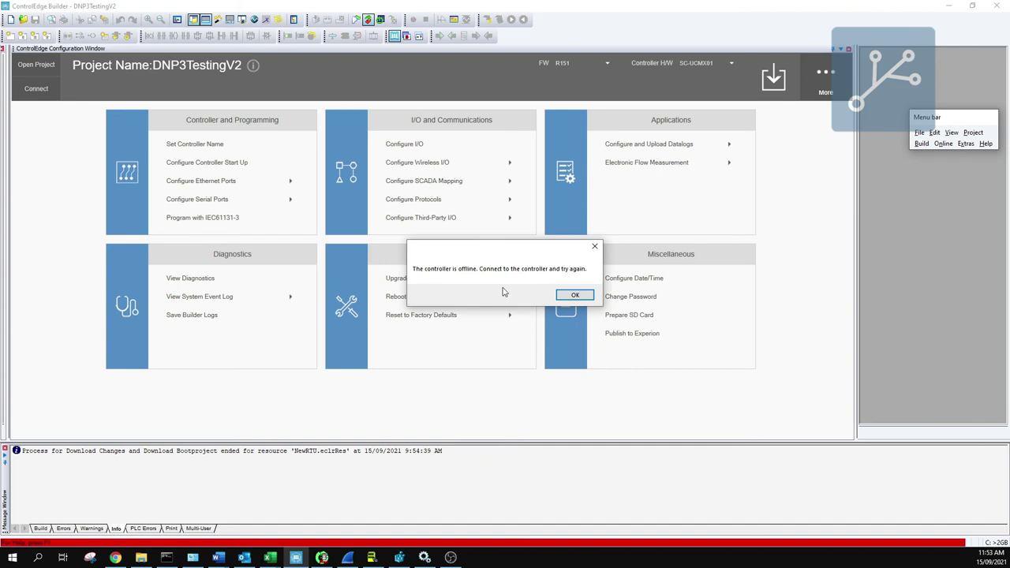
click(566, 299)
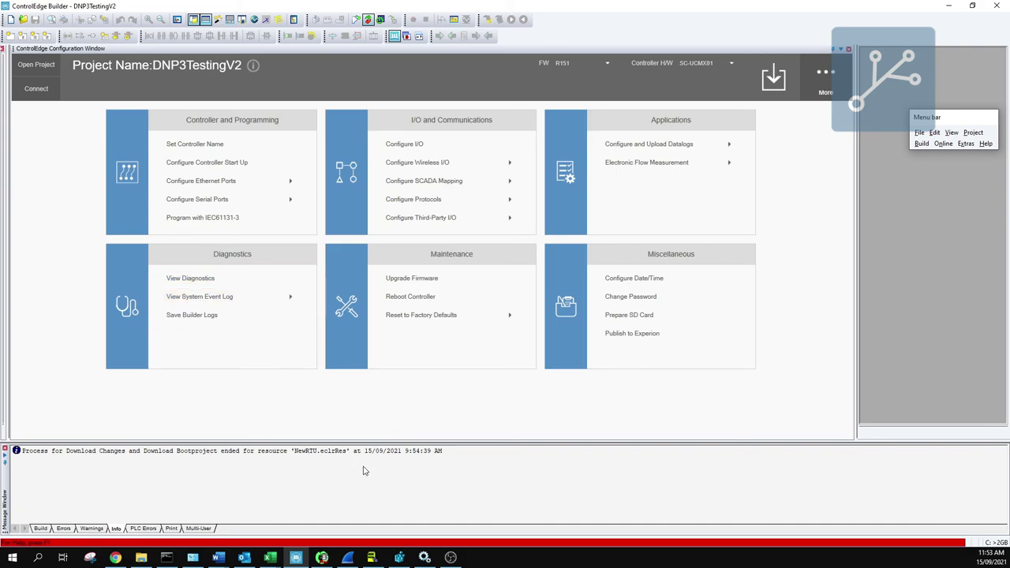
click(451, 558)
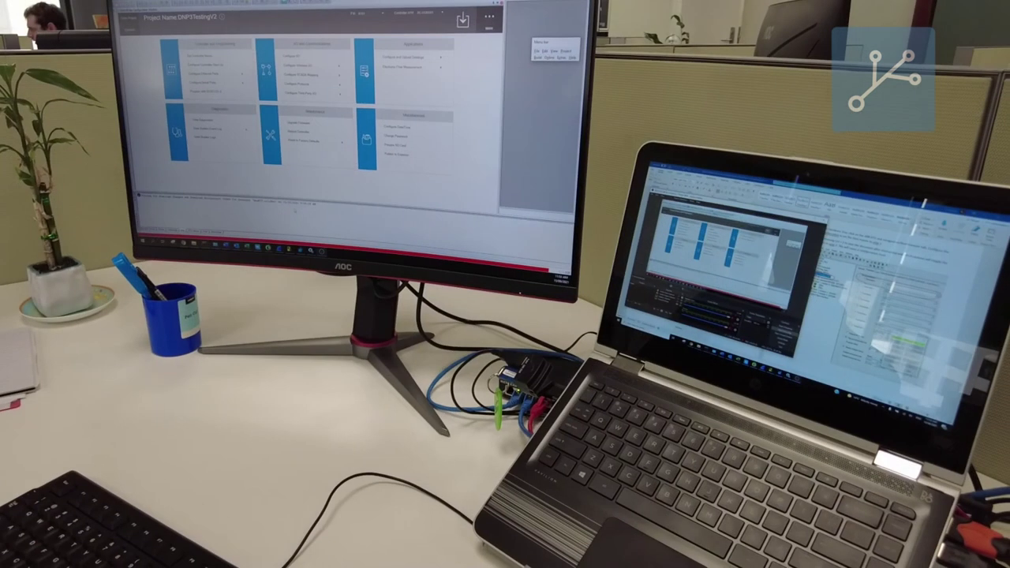